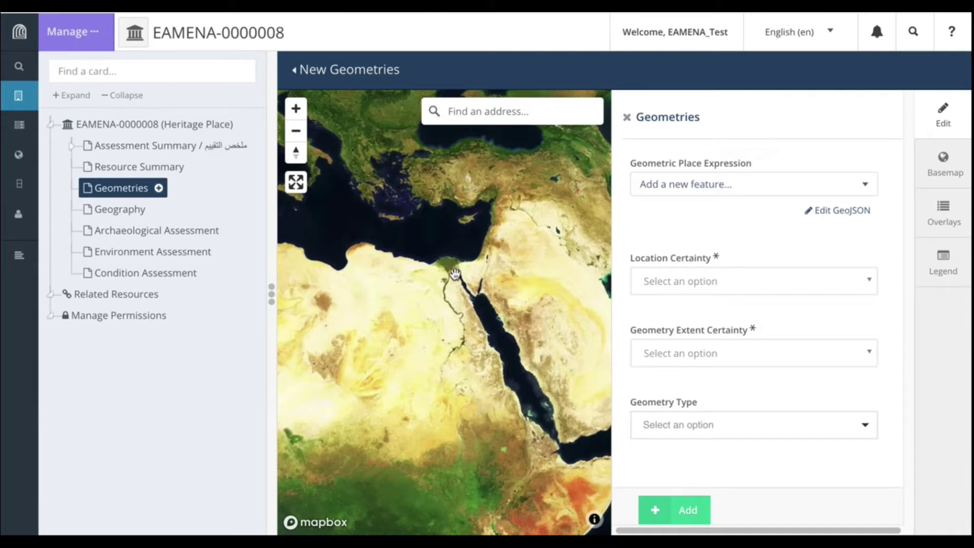
Examine the map from the eastern Mediterranean region down to the area around the Dead Sea.
left_click_drag(522, 257, 460, 272)
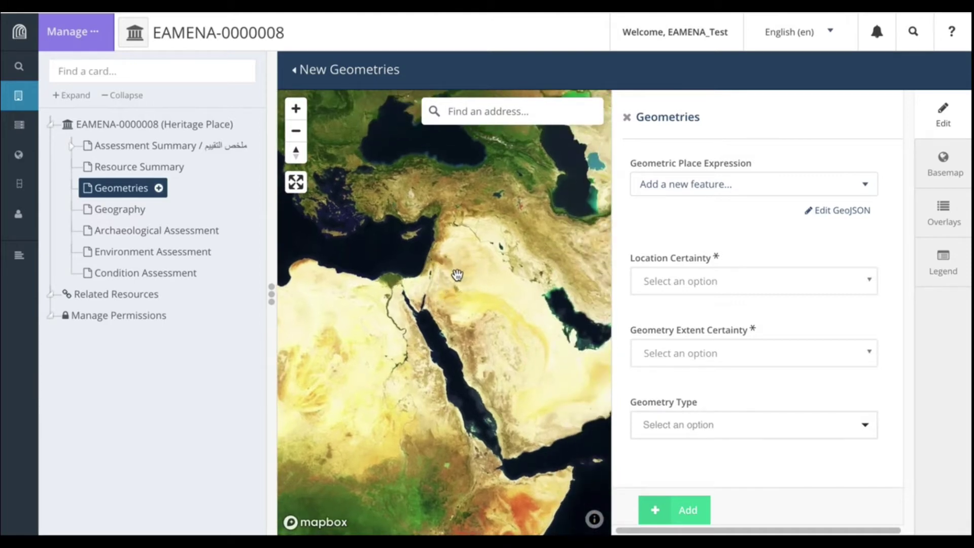
left_click_drag(457, 274, 512, 256)
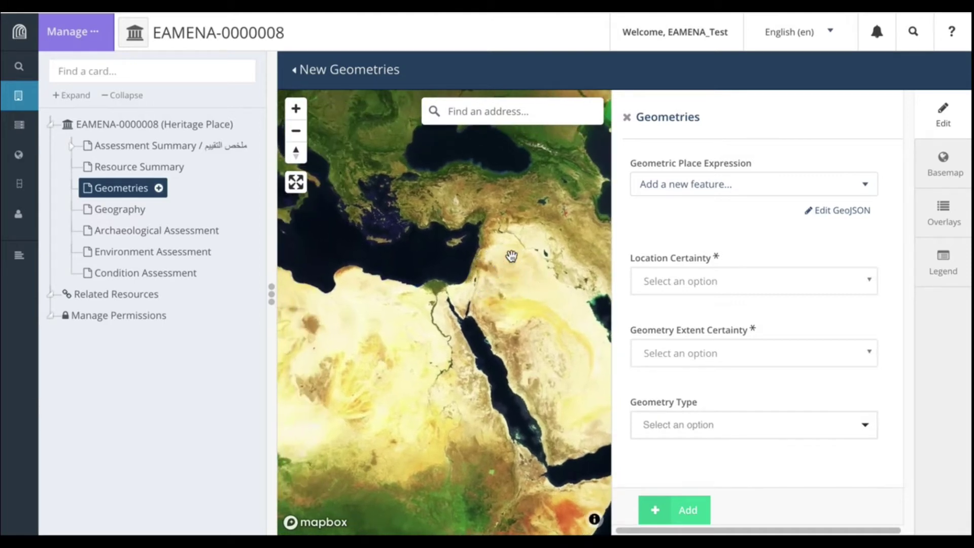
left_click(296, 113)
left_click_drag(535, 226, 429, 253)
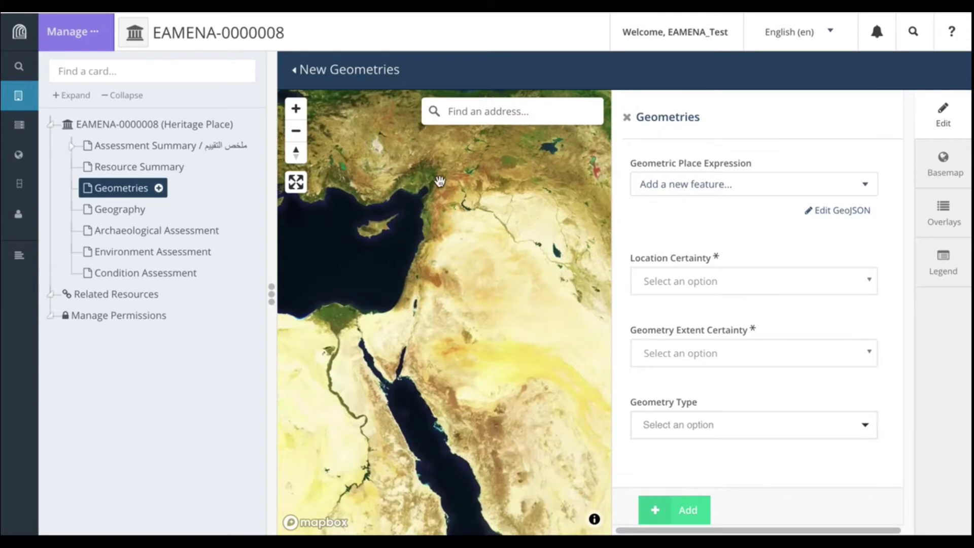
left_click(300, 113)
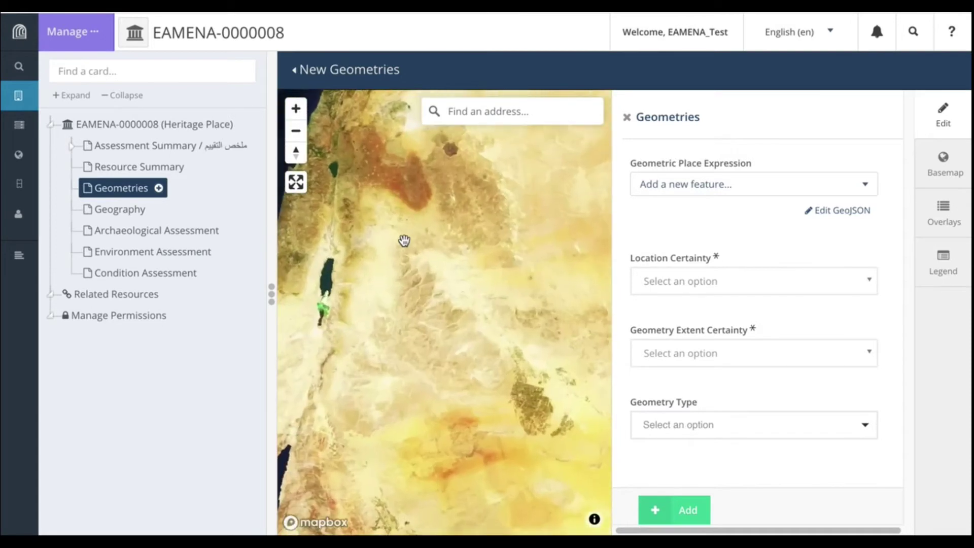
left_click_drag(428, 245, 441, 250)
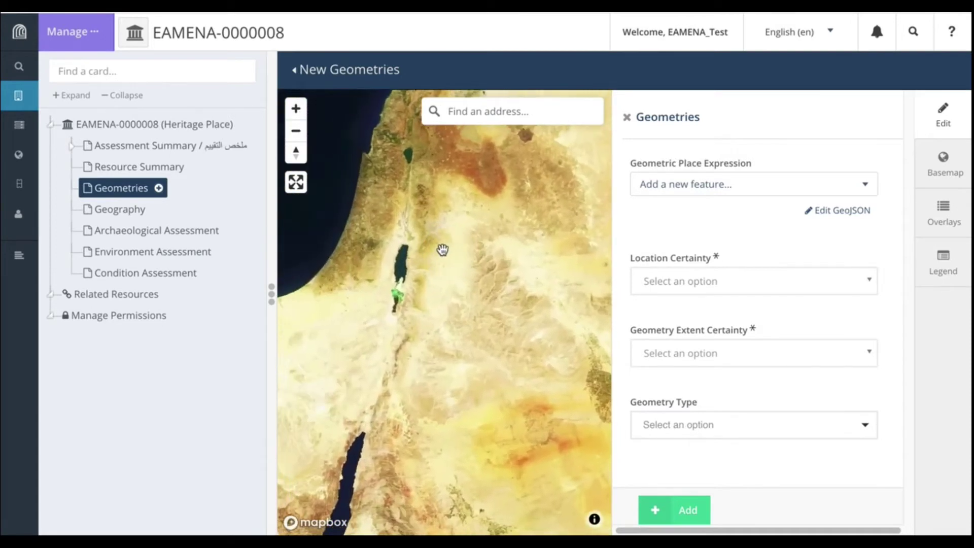
left_click(297, 110)
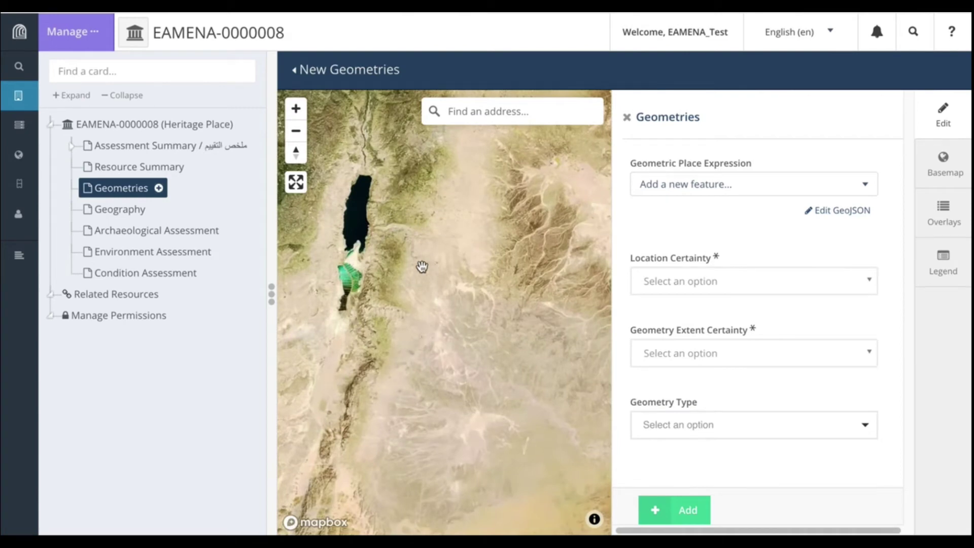
Find Karak, Jordan on the map through the address search for "karak" and clear the search marker.
left_click(499, 110)
type("karak")
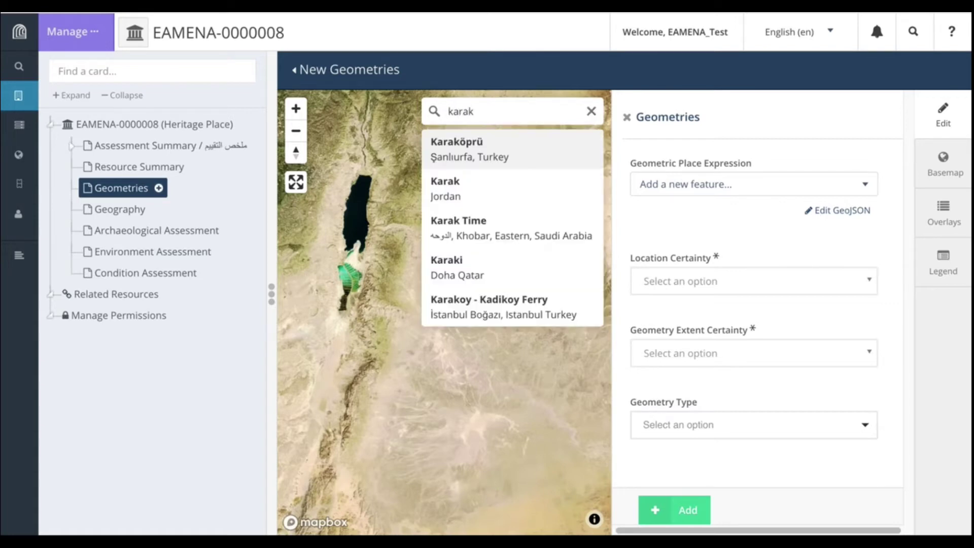
left_click(476, 188)
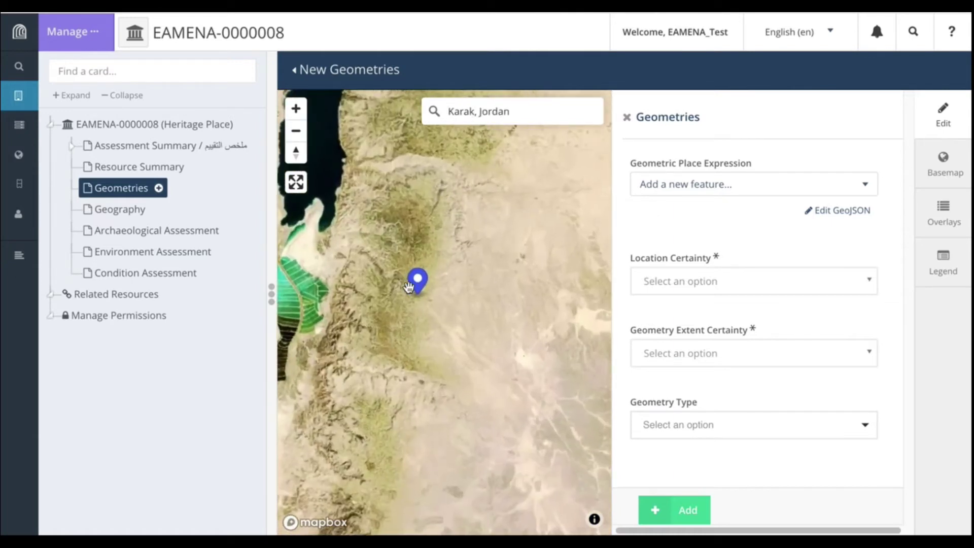
scroll(415, 299, "up", 3)
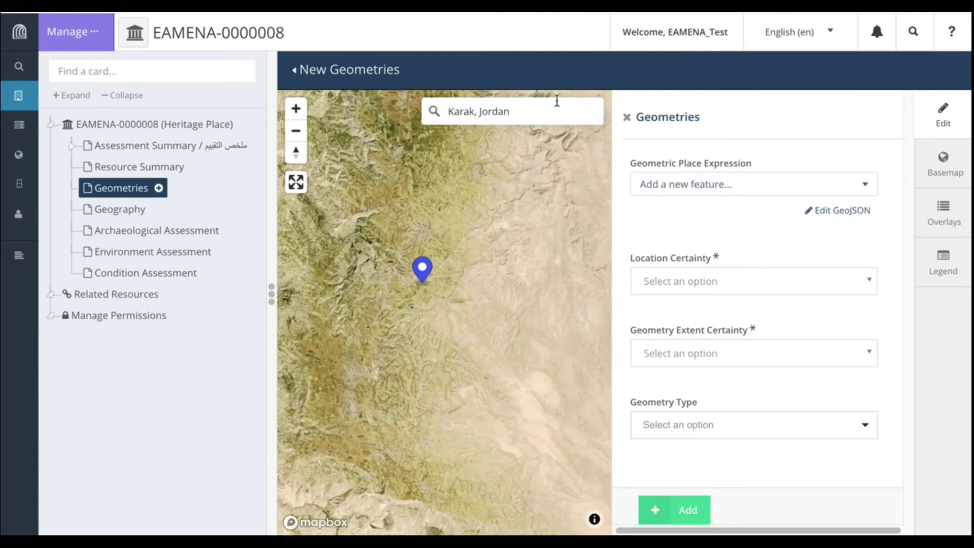
left_click(590, 112)
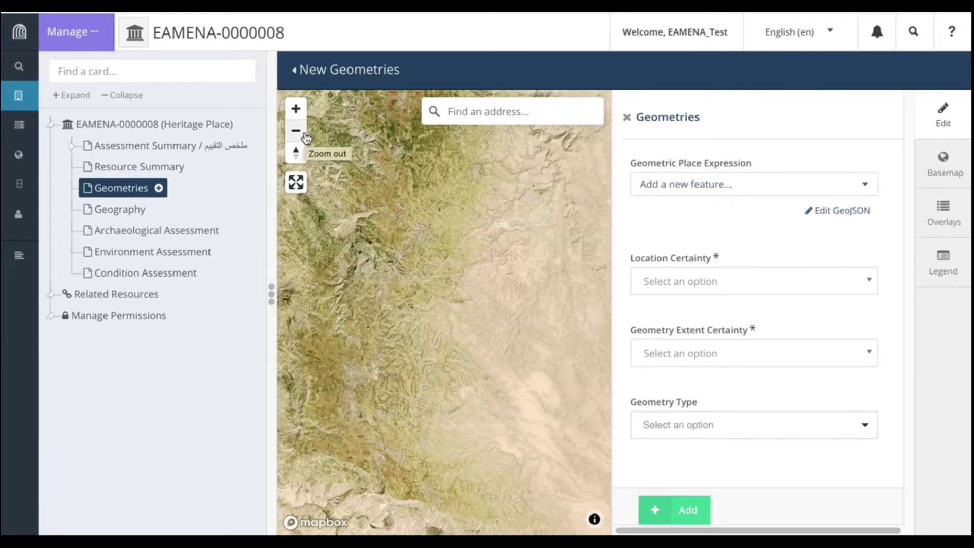
Add a point feature to the geometry, placed on the map a little northeast of Karak.
left_click(870, 188)
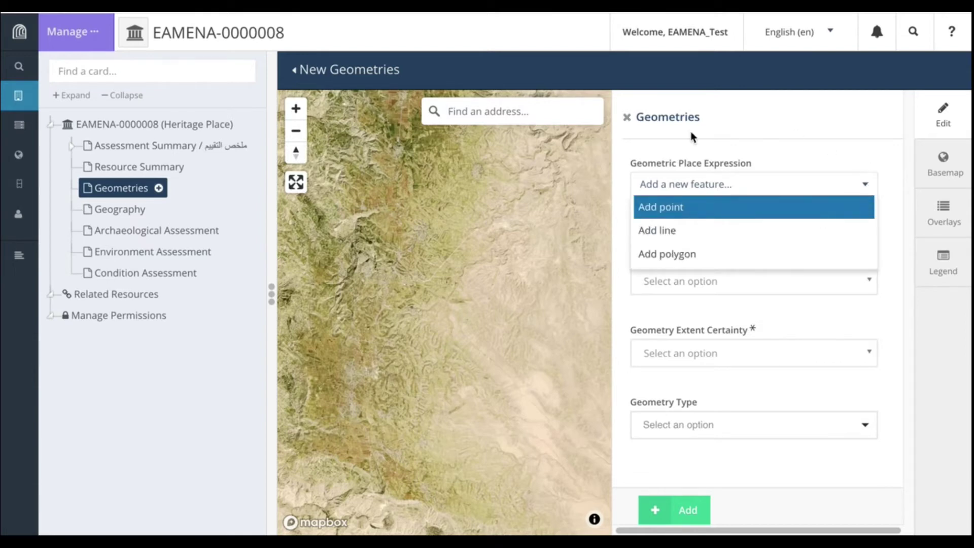
left_click(661, 211)
left_click(455, 224)
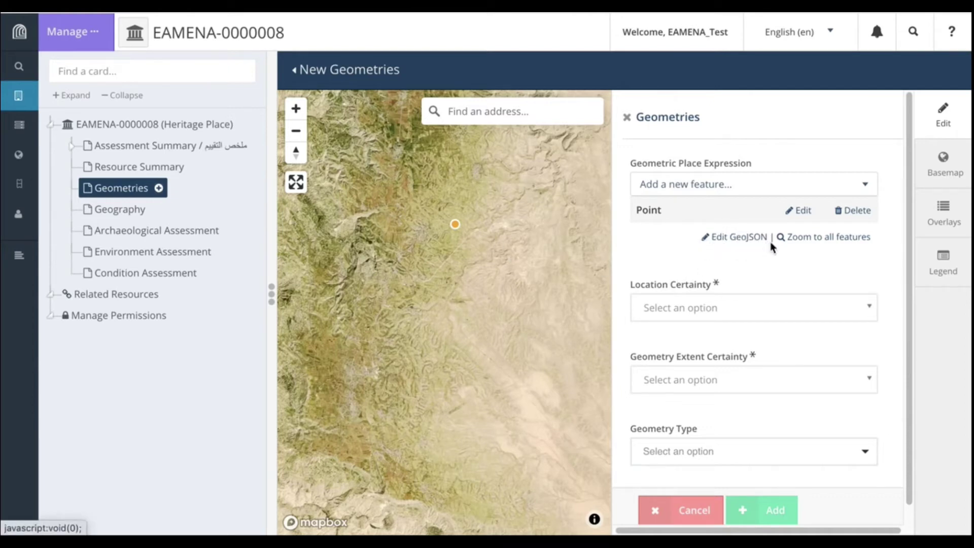
Set the point's longitude to 35.7577 in the GeoJSON coordinates.
left_click(737, 239)
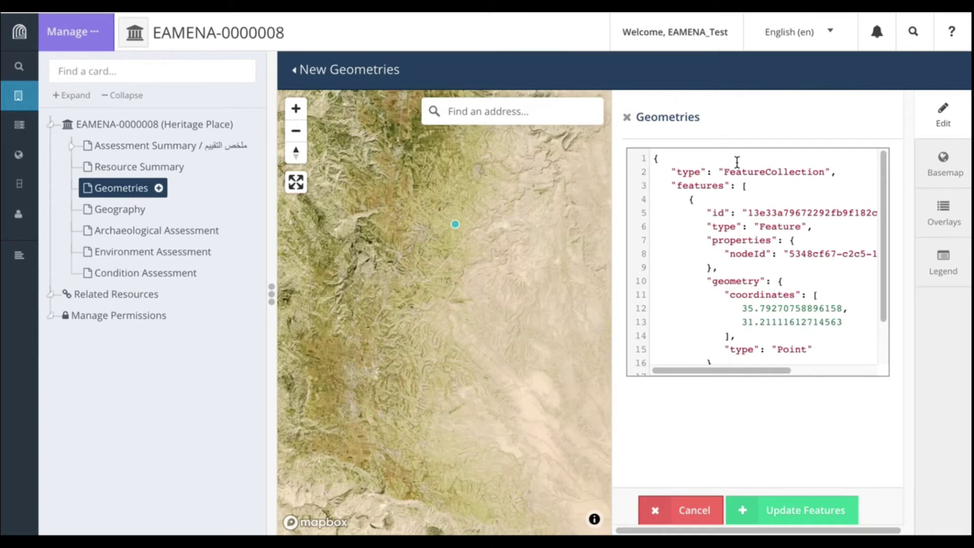
left_click_drag(741, 308, 845, 323)
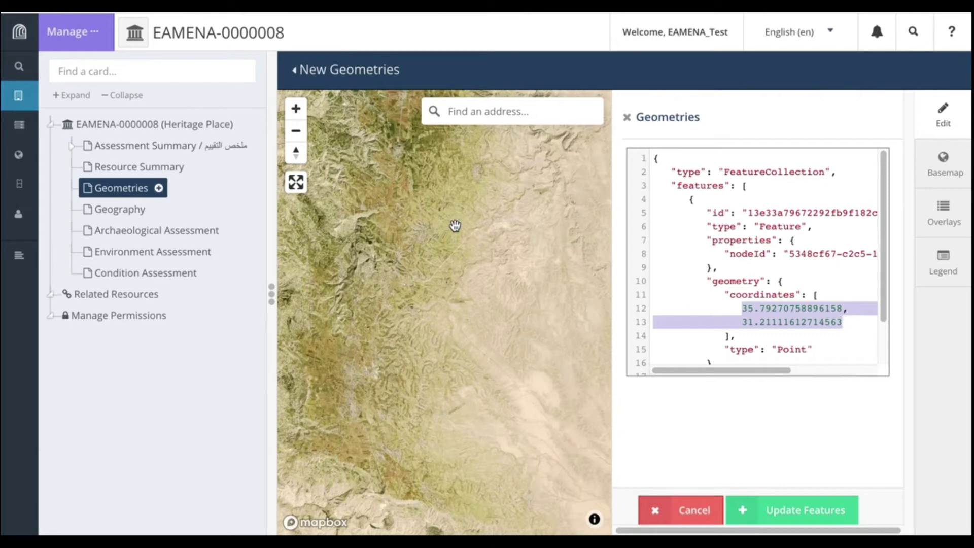
left_click(786, 310)
left_click(766, 308)
left_click_drag(766, 308, 840, 317)
left_click_drag(846, 307, 763, 312)
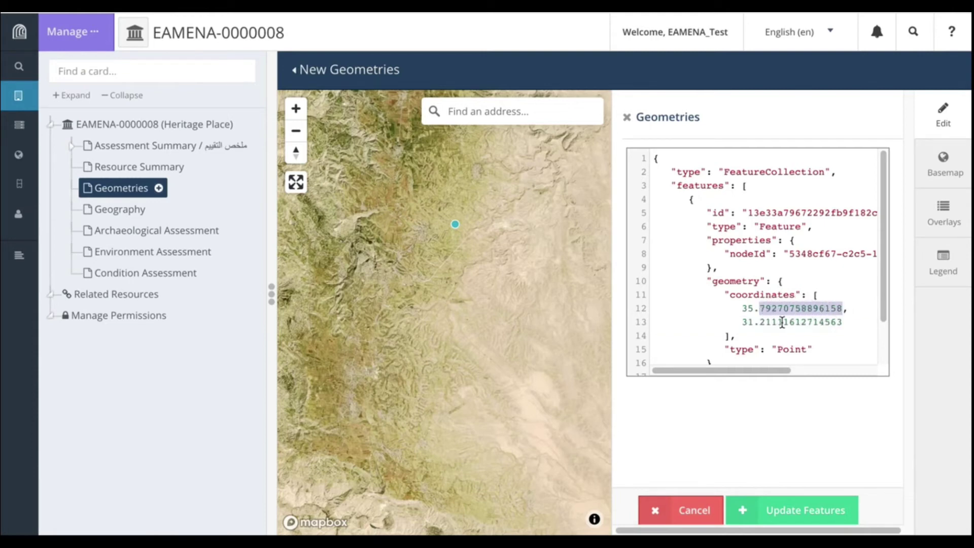
type("7577,")
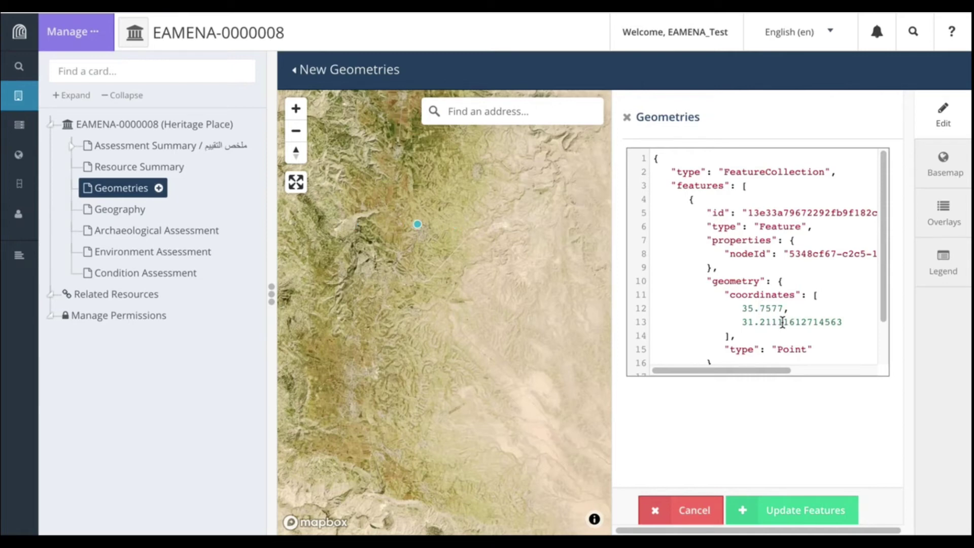
Set the point's latitude to 30.9022 in the GeoJSON coordinates and update the features.
left_click(755, 322)
key("BackSpace")
type("0")
left_click_drag(759, 322, 841, 322)
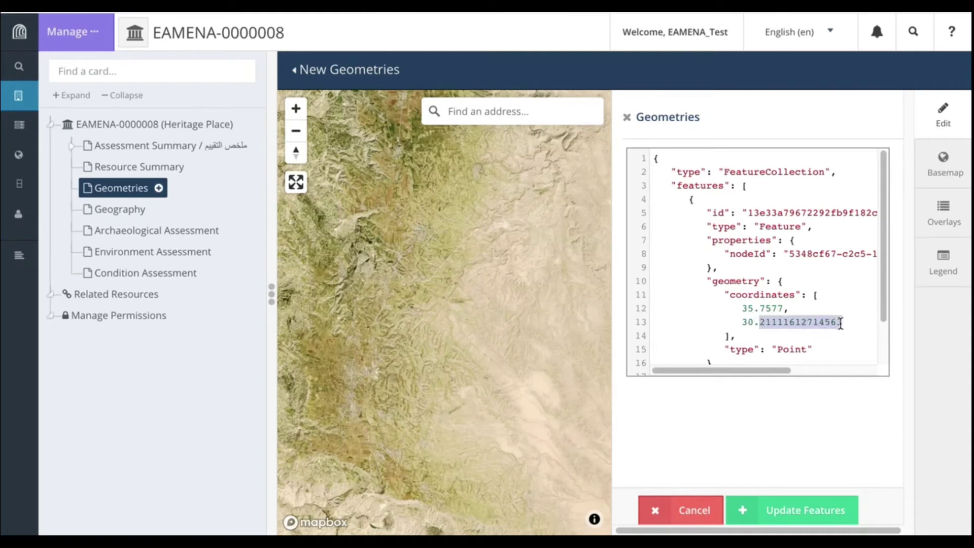
type("9022")
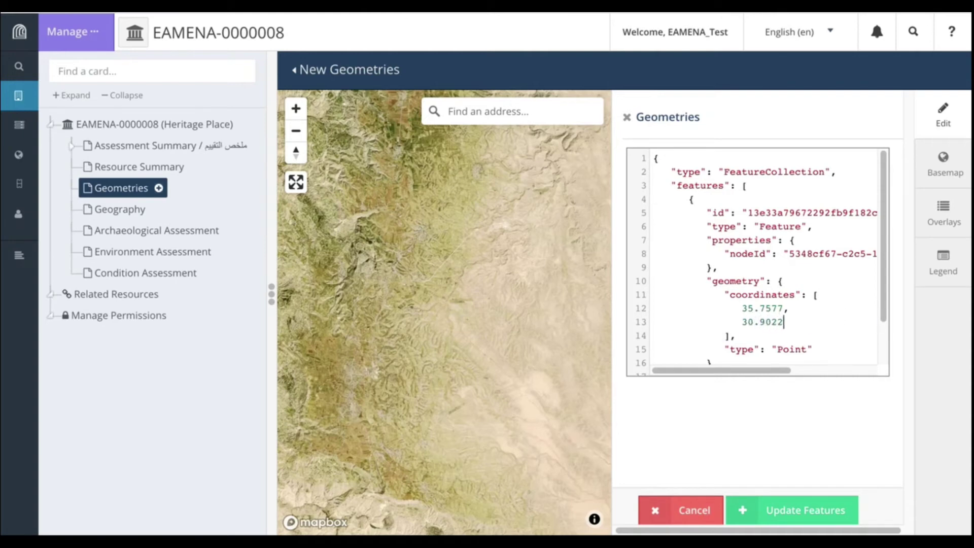
left_click(799, 512)
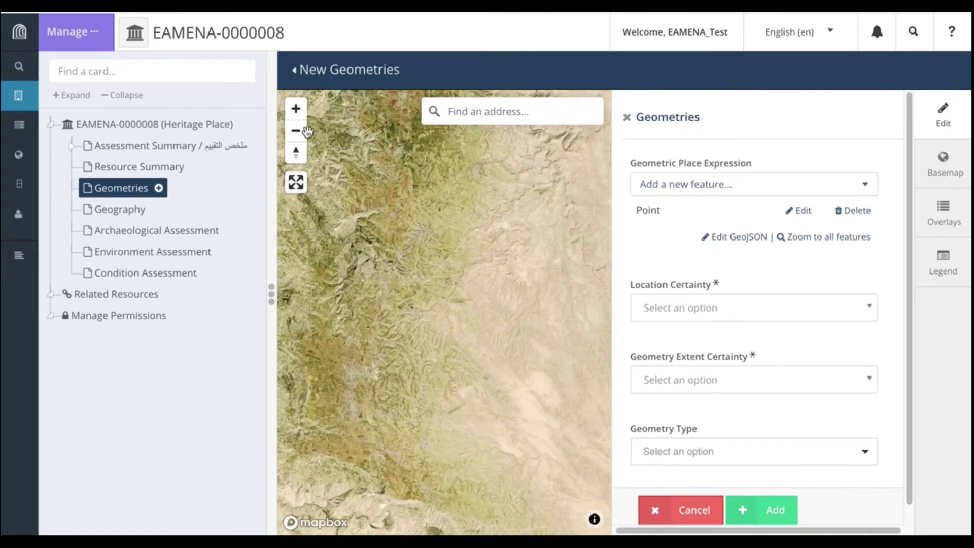
Draw a four-cornered polygon feature around the outline of the rectangular ruin at the point's location.
double_click(649, 211)
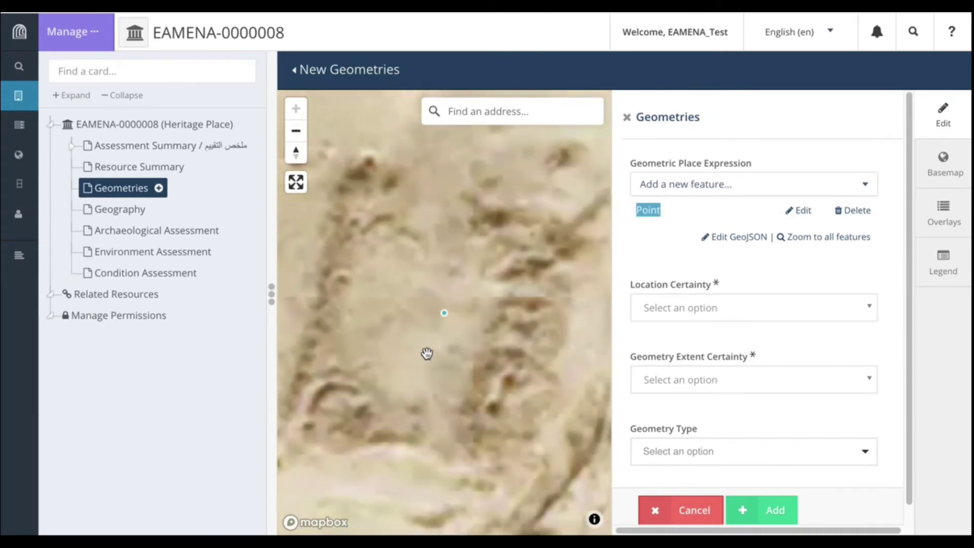
left_click(296, 132)
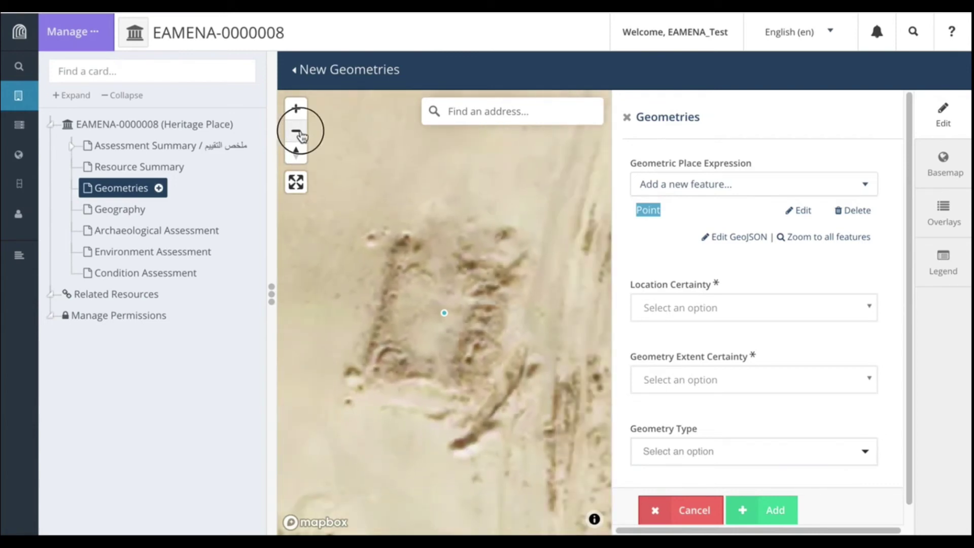
left_click(296, 132)
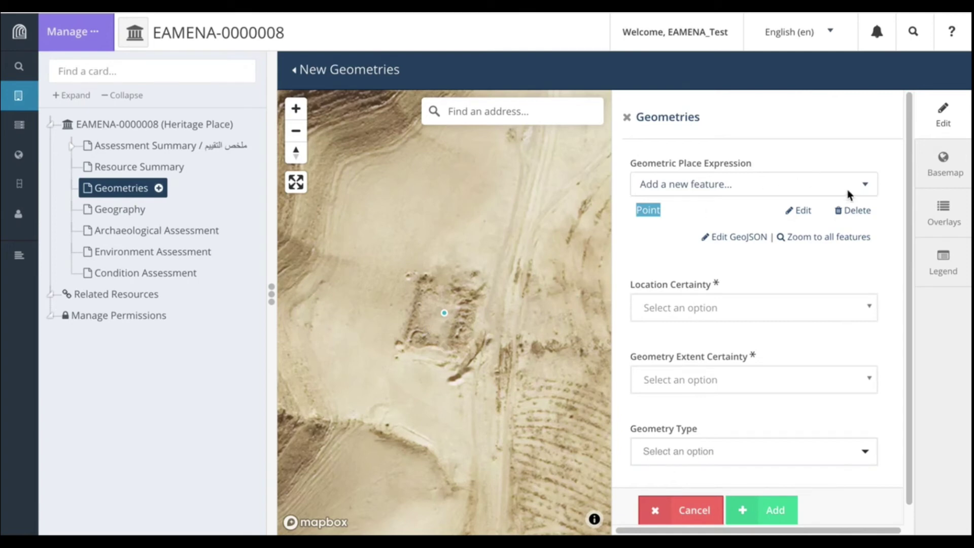
left_click(865, 186)
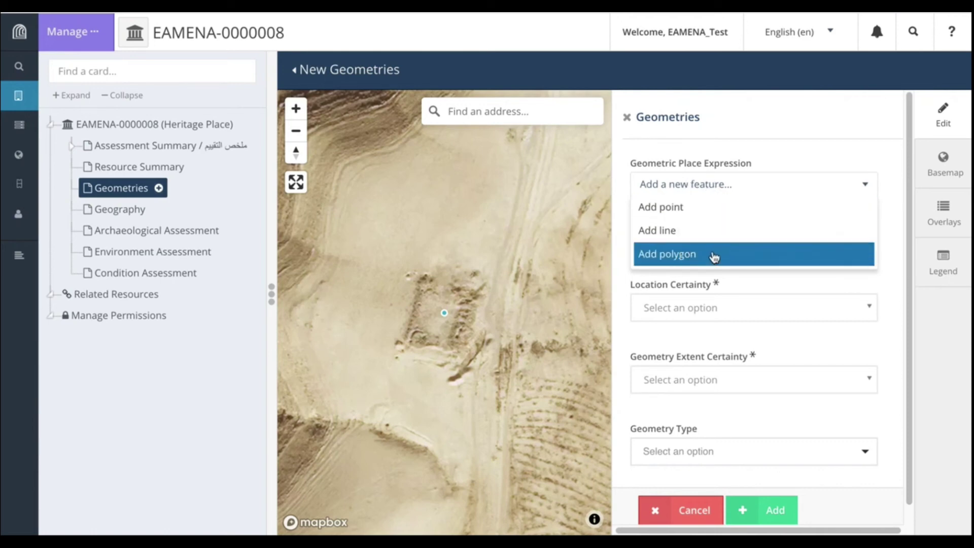
left_click(713, 255)
left_click(418, 276)
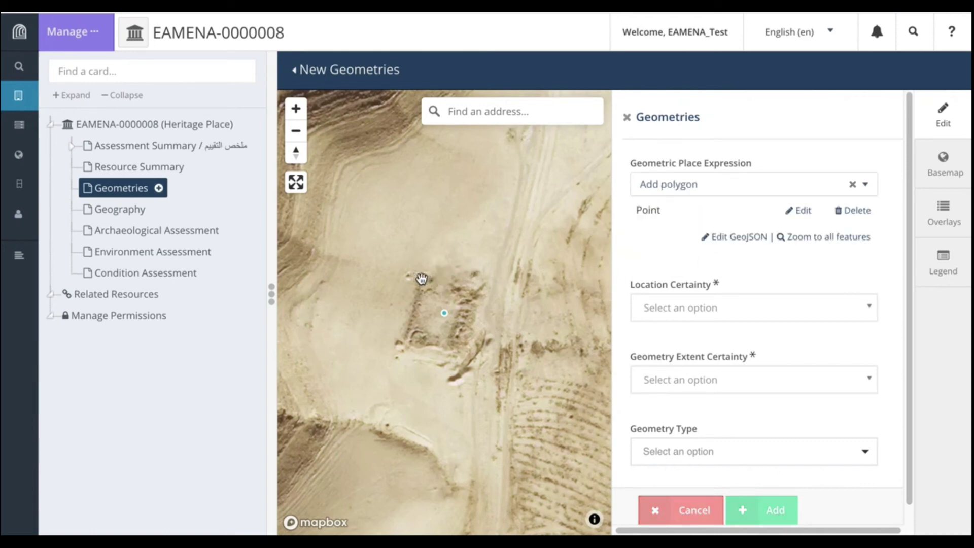
left_click(483, 292)
left_click(467, 366)
left_click(401, 348)
left_click(418, 277)
left_click(419, 277)
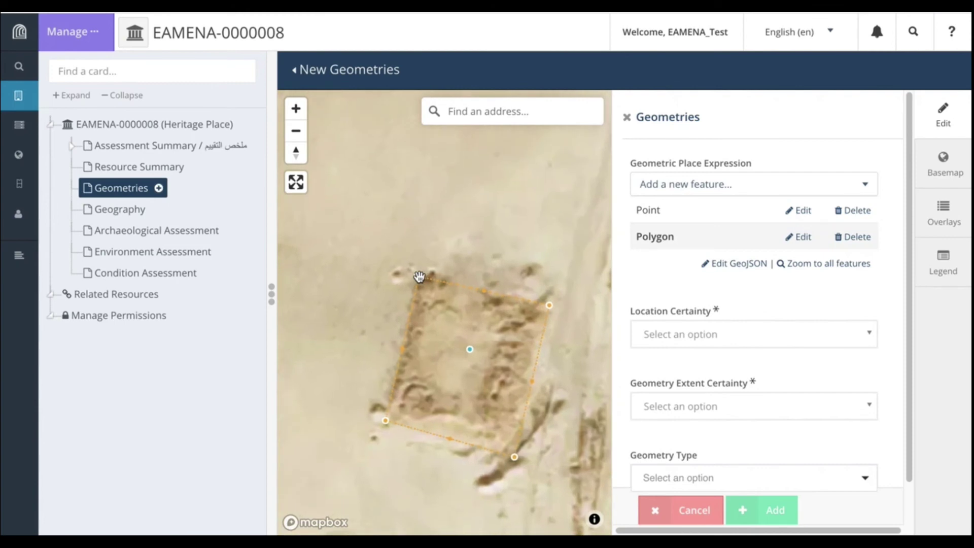
left_click(529, 238)
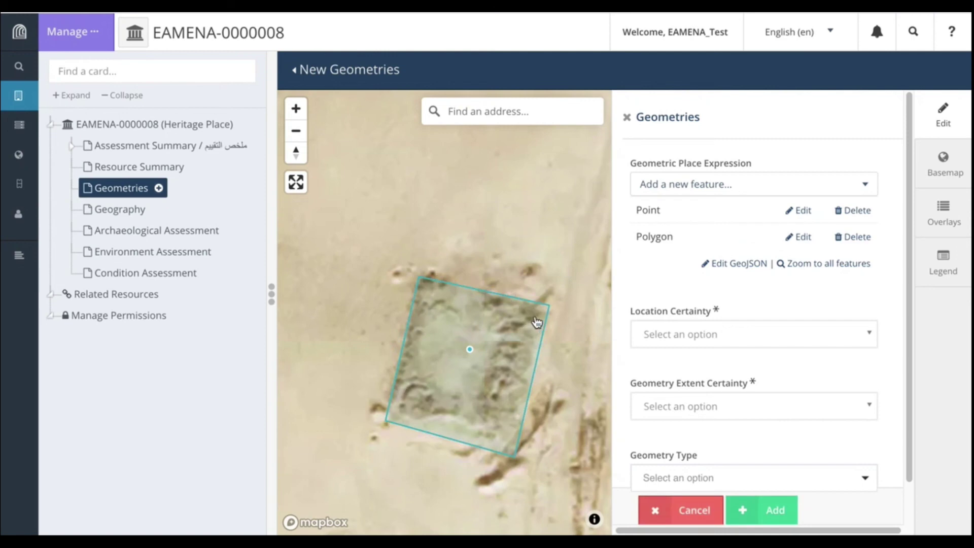
Move the polygon's southwest corner slightly outward and delete the point feature from the geometry.
left_click(484, 403)
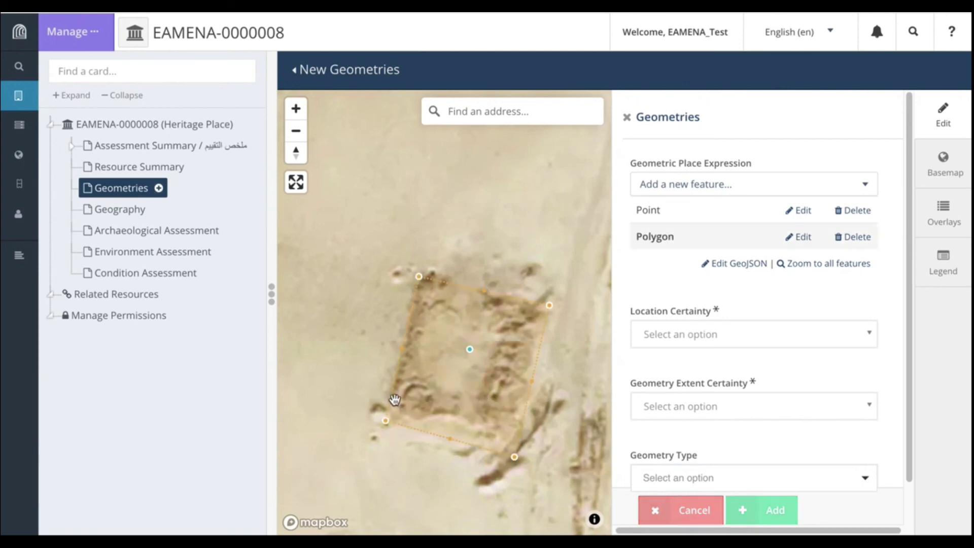
left_click_drag(386, 425, 388, 421)
left_click(360, 334)
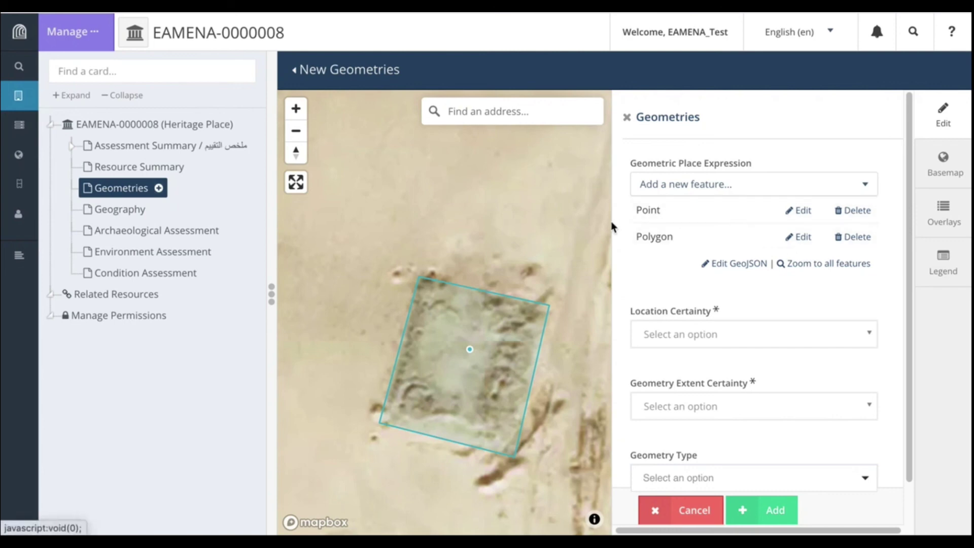
left_click(862, 213)
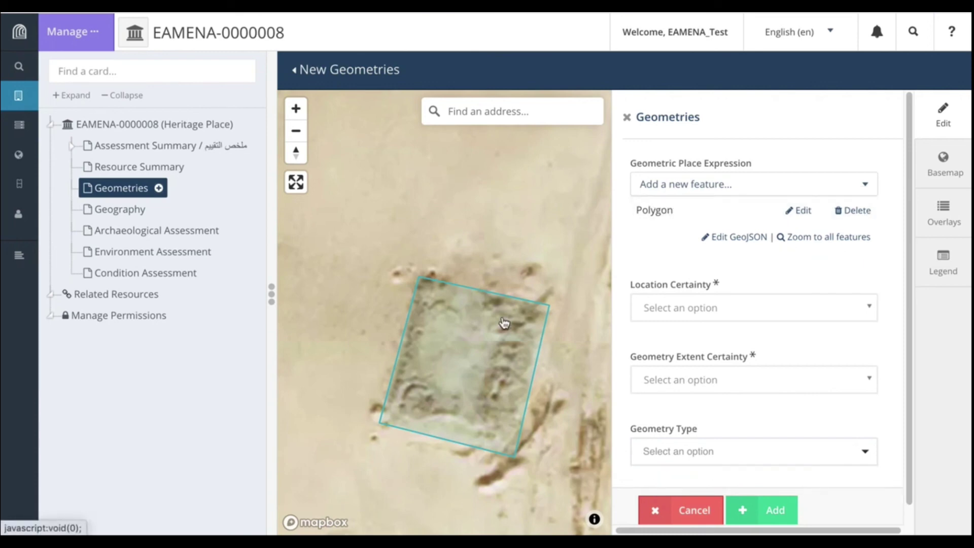